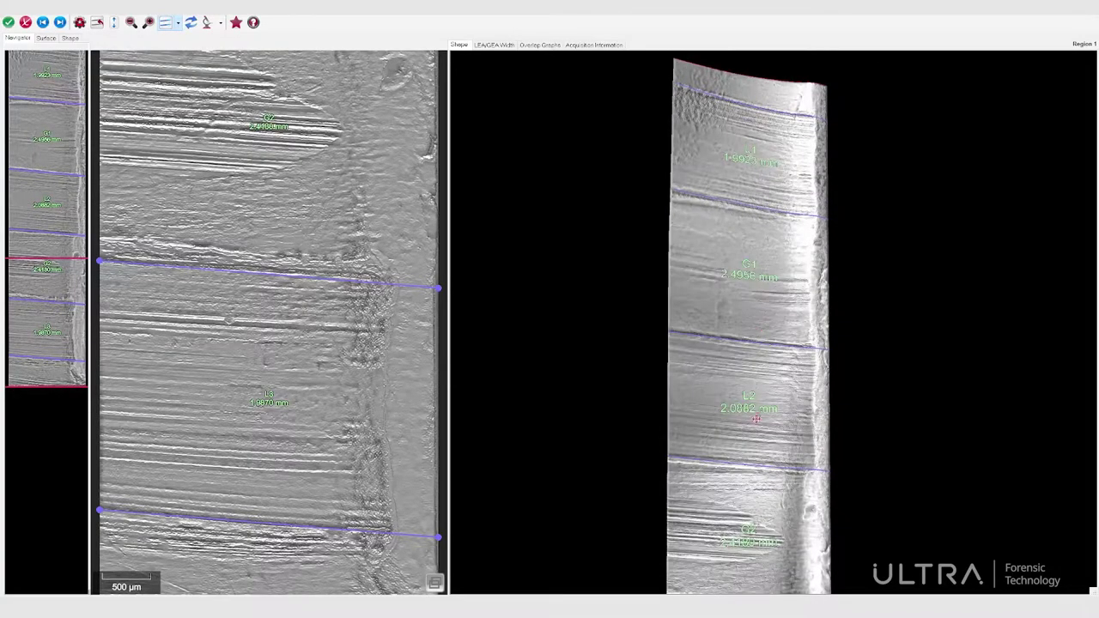
Step: Move the scanned bullet's 3D model up in the view
left_click_drag(755, 236, 752, 203)
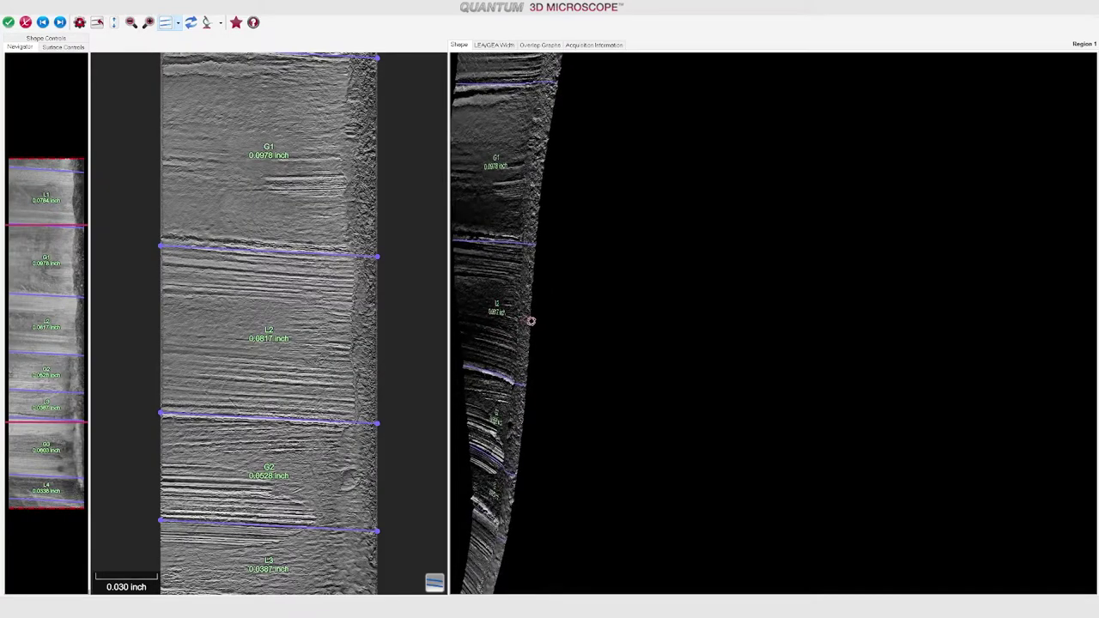
Step: Rotate the 3D bullet surface slightly to inspect it
mouse_move(531, 322)
left_mouse_down()
mouse_move(568, 293)
mouse_move(521, 309)
mouse_move(539, 309)
left_mouse_up()
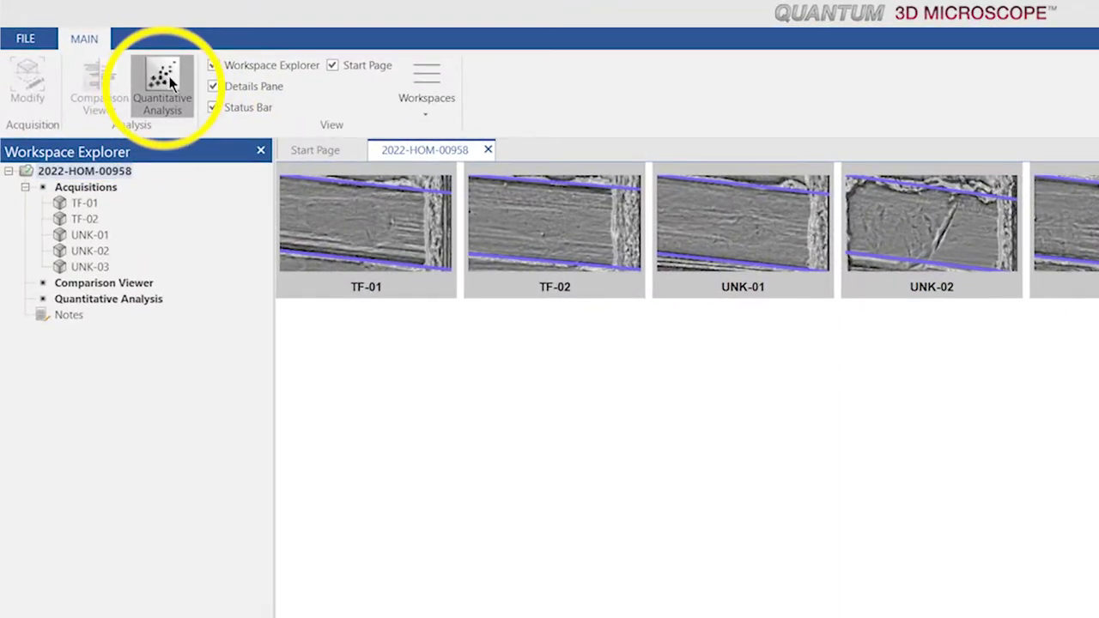
Step: Begin a new quantitative analysis to select acquisitions for comparison
left_click(169, 81)
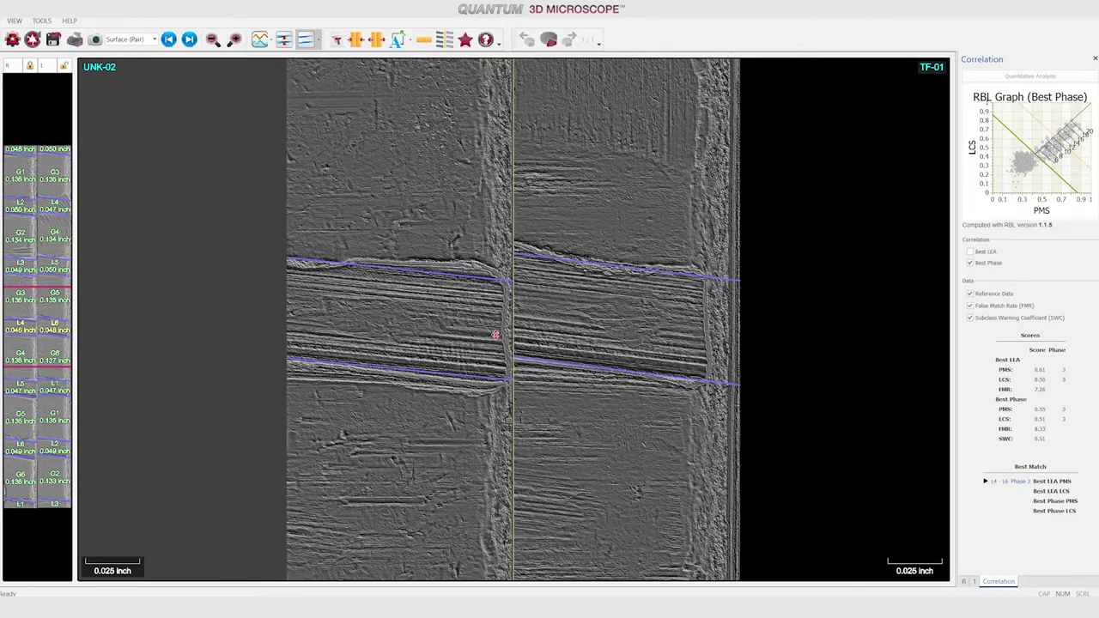
Step: Raise and magnify both surfaces, then slide TF-01 left to align its striations with UNK-02
left_click_drag(496, 334, 495, 312)
left_click(234, 39)
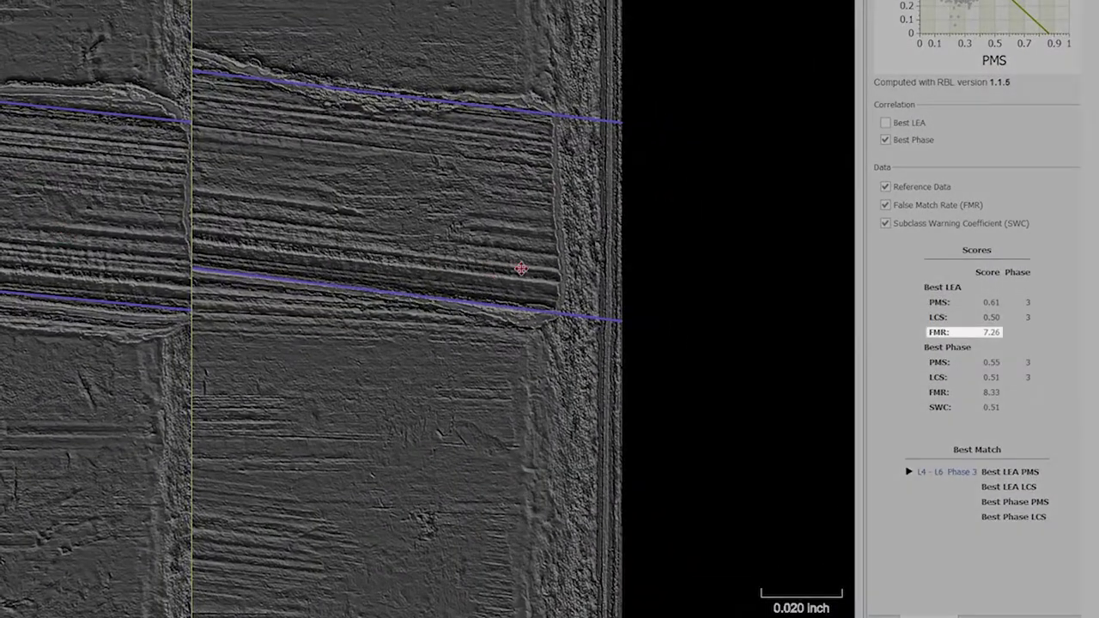
left_click_drag(521, 268, 221, 292)
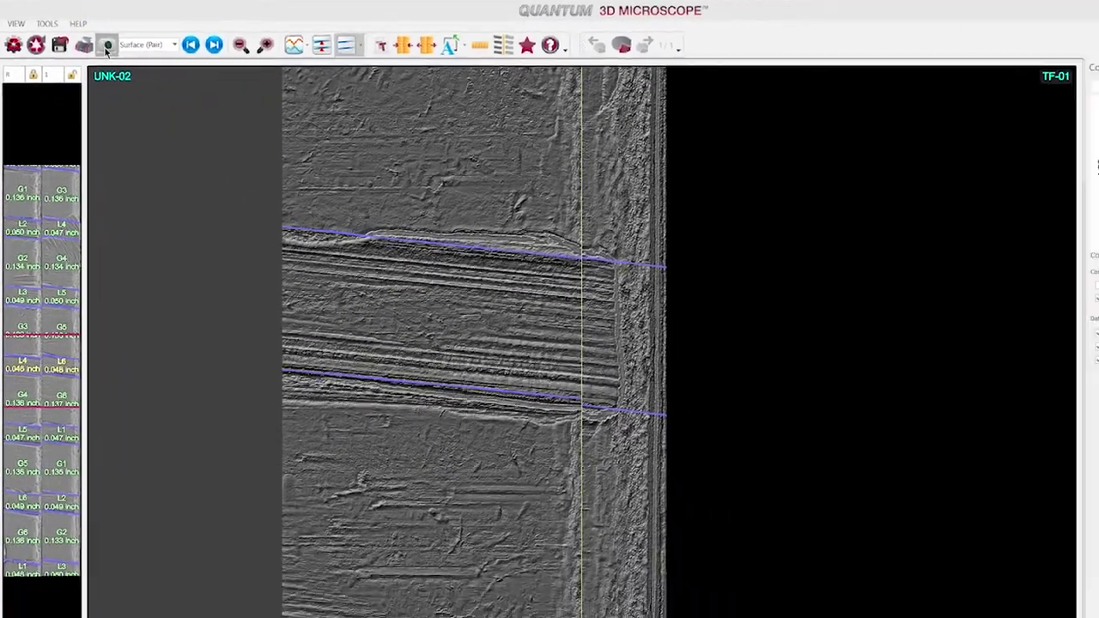
Step: Capture a screenshot of the comparison and slide TF-01 further left over UNK-02
left_click(138, 64)
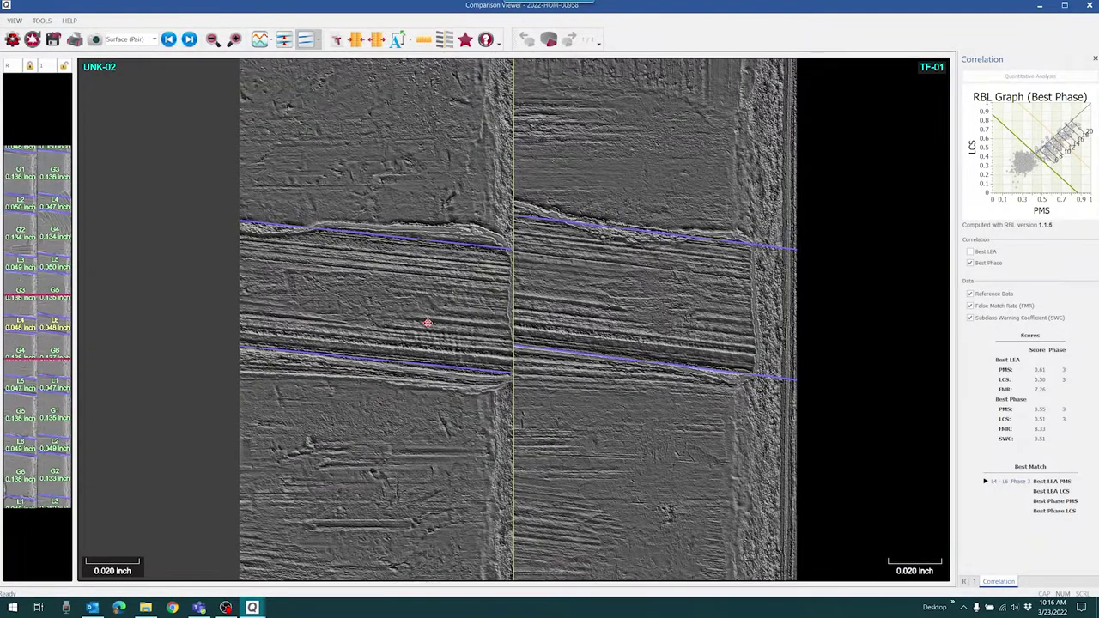
mouse_move(724, 363)
left_mouse_down()
mouse_move(503, 365)
mouse_move(560, 389)
left_mouse_up()
Step: Show the overlay, 3D rendering, brightness, contrast and lighting controls in the right pane
left_click(966, 582)
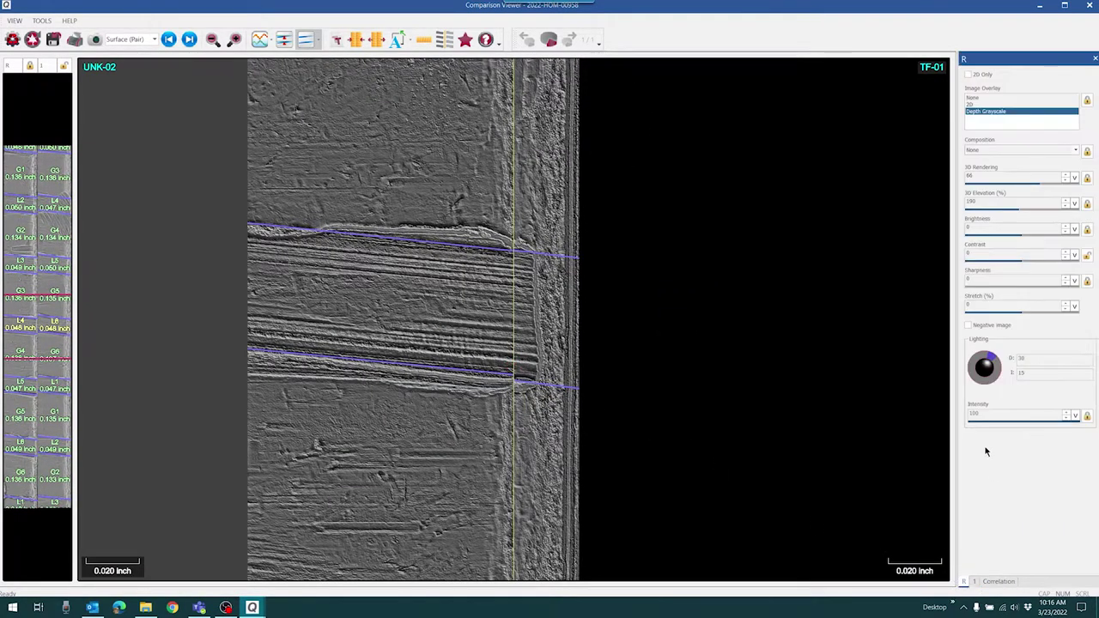